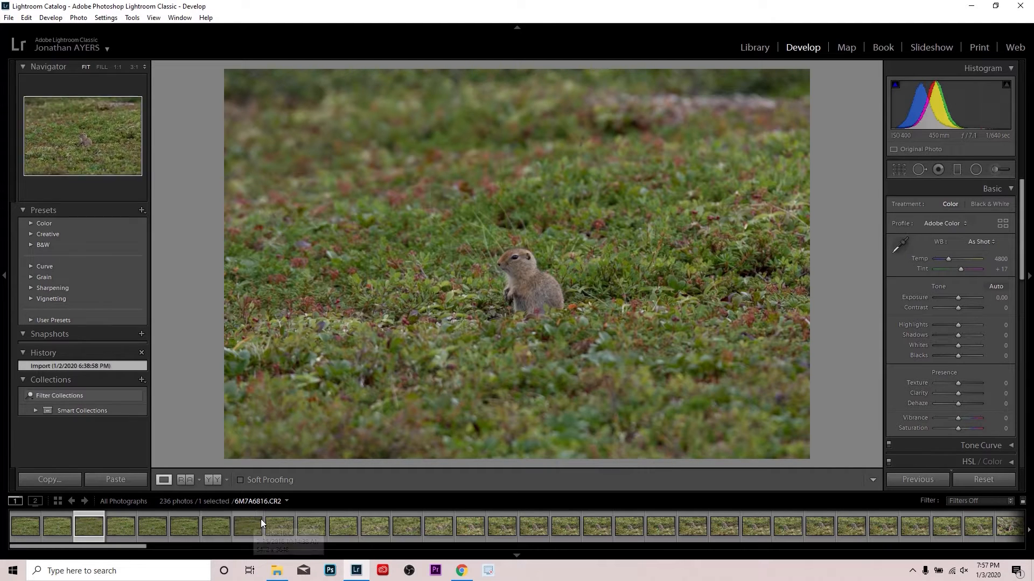
Select photo 6M7A6815.CR2 in the filmstrip and reduce its sharpening amount to 0.
left_click(218, 521)
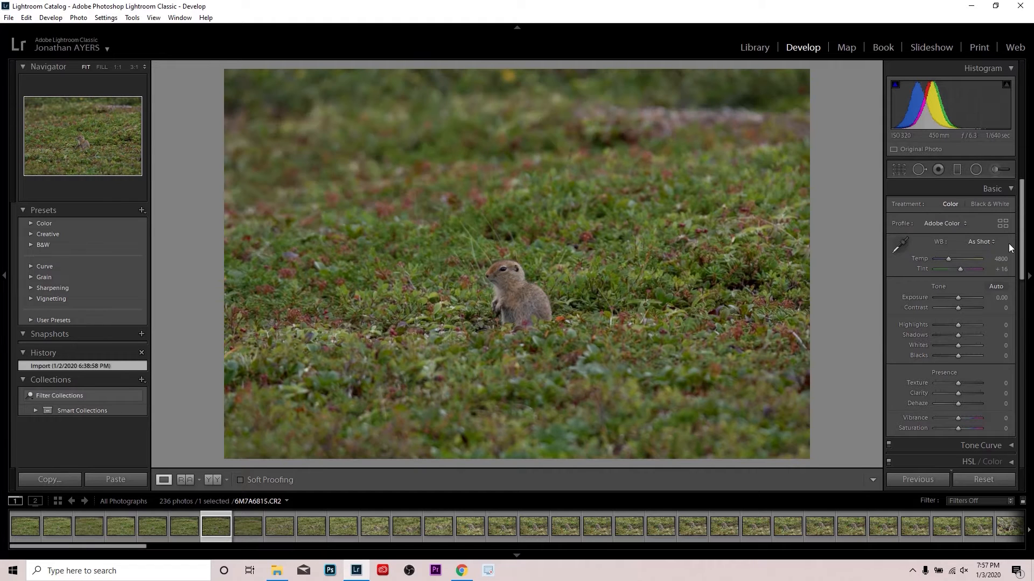
left_click_drag(1022, 245, 1024, 389)
left_click_drag(948, 214, 905, 217)
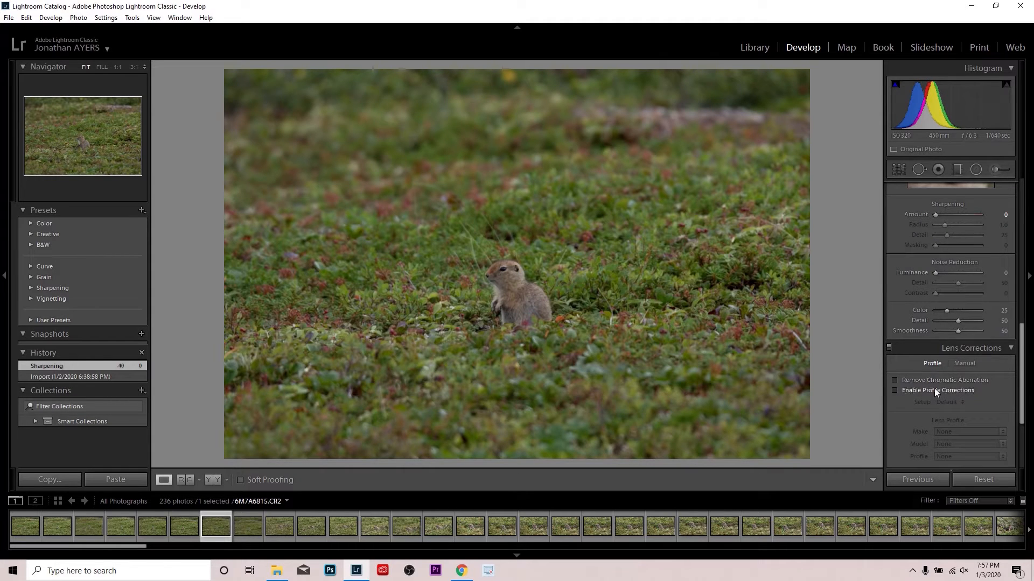
Enable lens profile corrections and chromatic aberration removal for the ground squirrel photo.
scroll(1018, 375, "down", 1)
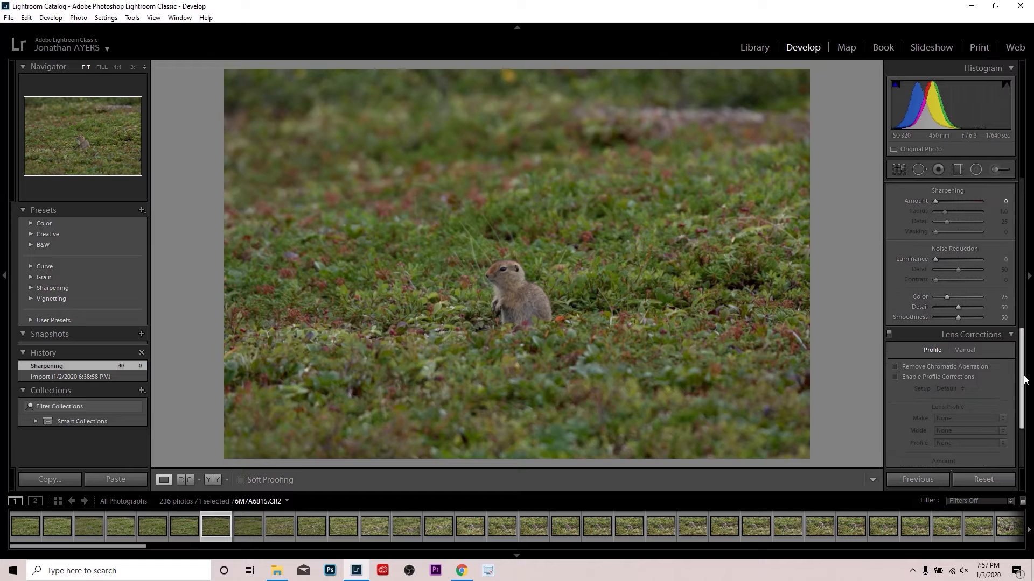
left_click(906, 378)
left_click(906, 364)
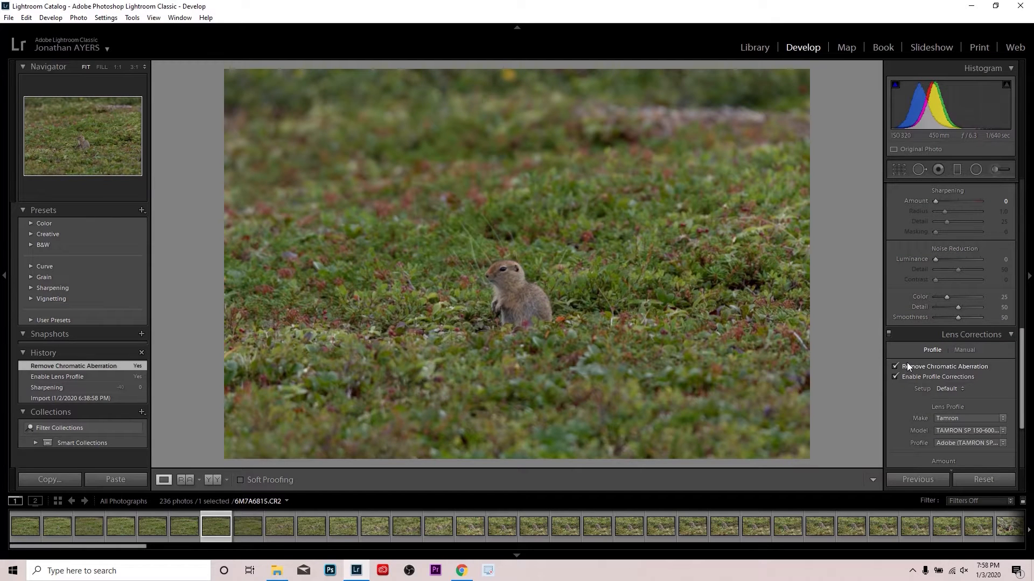
Set luminance noise reduction to 30, and set sharpening to an amount of 16 with masking at 92.
left_click(949, 260)
left_click(946, 201)
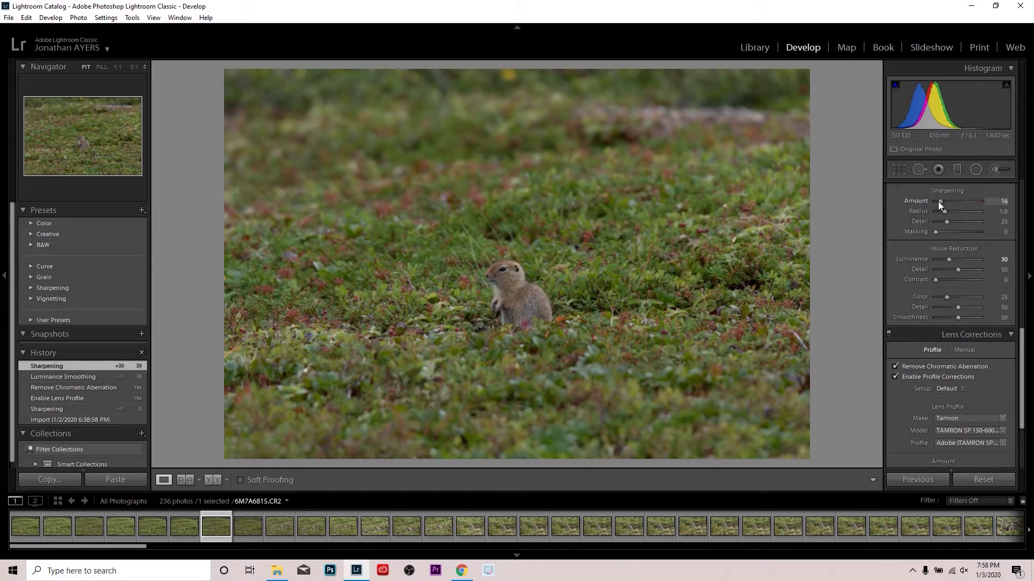
left_click_drag(956, 229, 967, 230)
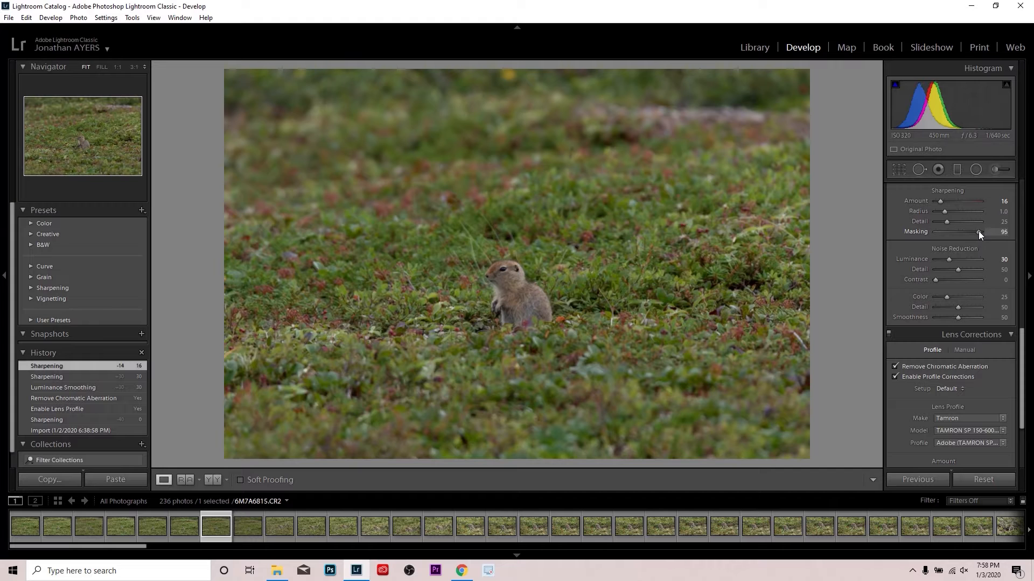
key("alt")
mouse_move(978, 231)
left_mouse_down()
mouse_move(926, 244)
mouse_move(976, 233)
left_mouse_up()
key("alt")
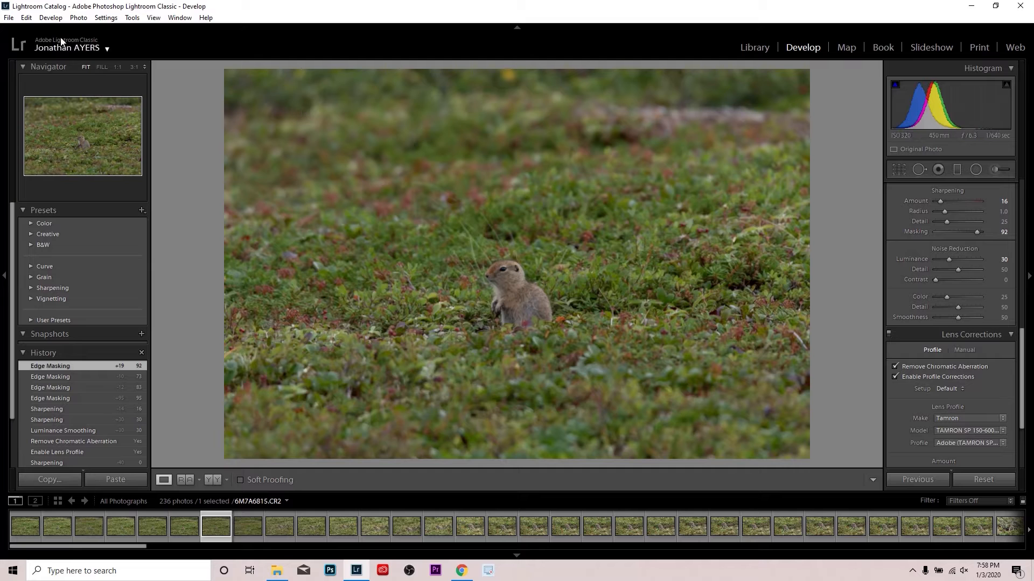
Start a new develop preset from the current settings and name it "Import Basic Settings".
left_click(50, 18)
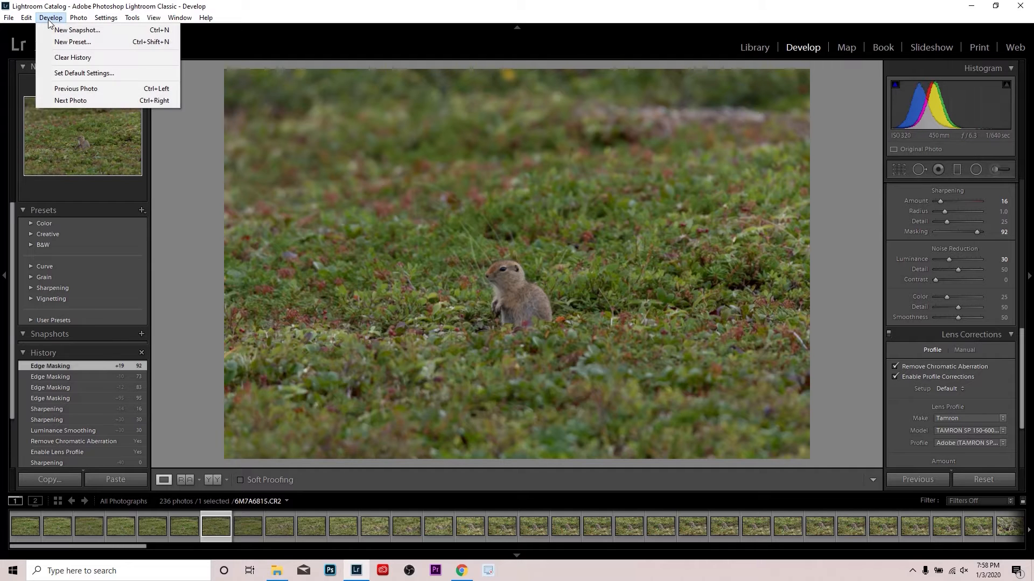
left_click(76, 42)
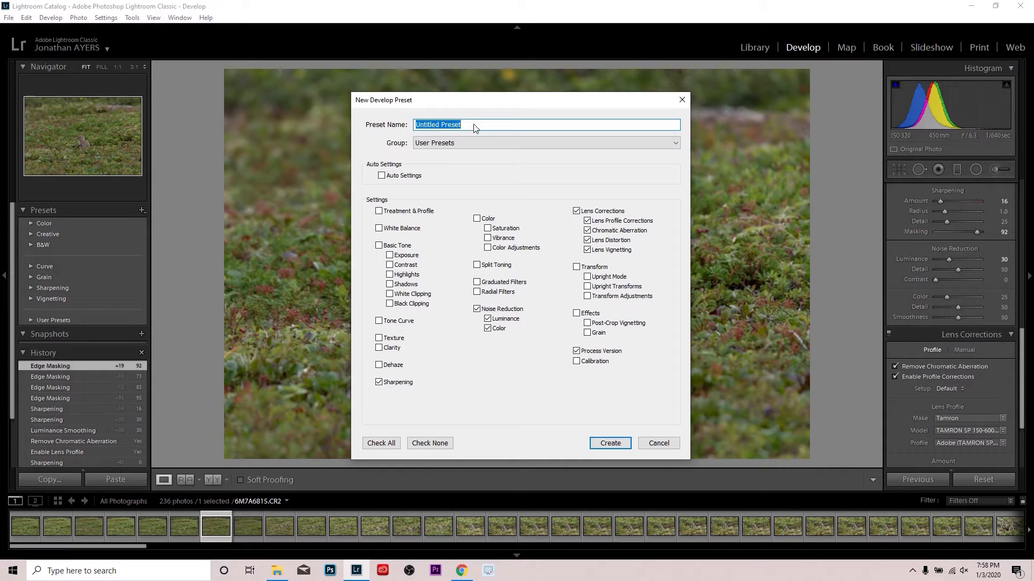
type("Import BAsic Settings")
Create a preset group named "Wildlife" and save the new develop preset in it.
left_click(493, 144)
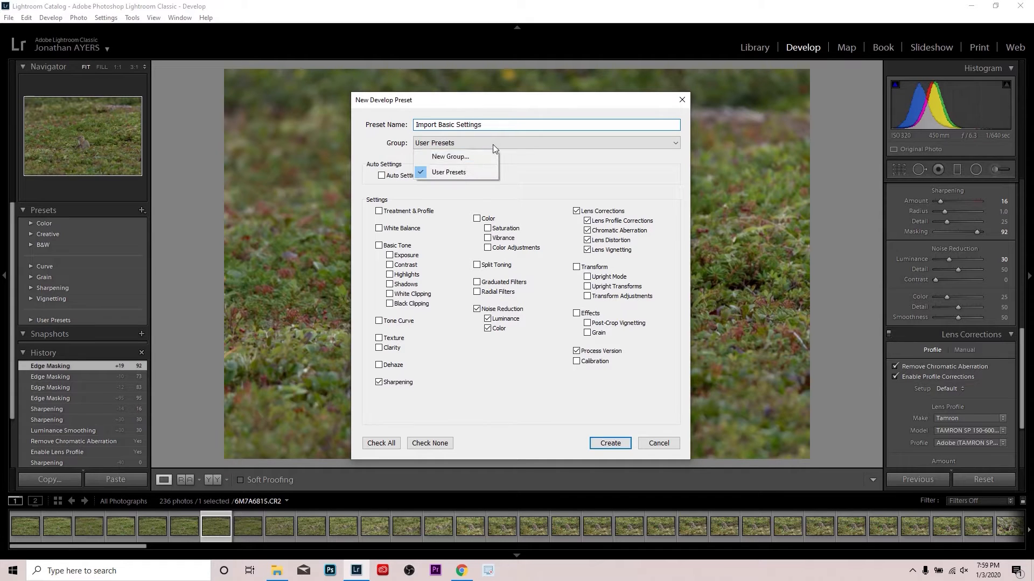
left_click(451, 158)
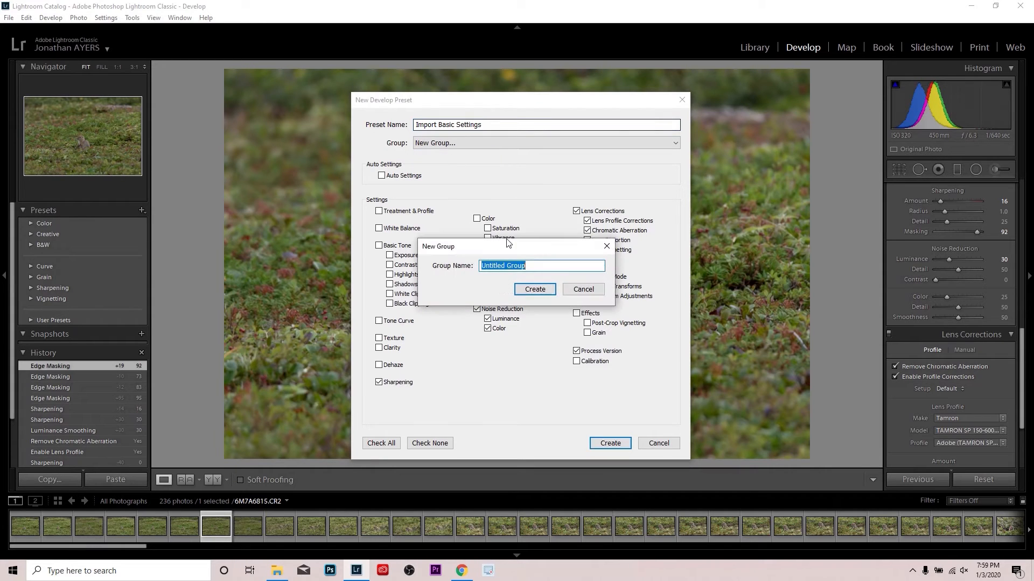
type("Wildlife")
left_click(534, 289)
left_click(474, 141)
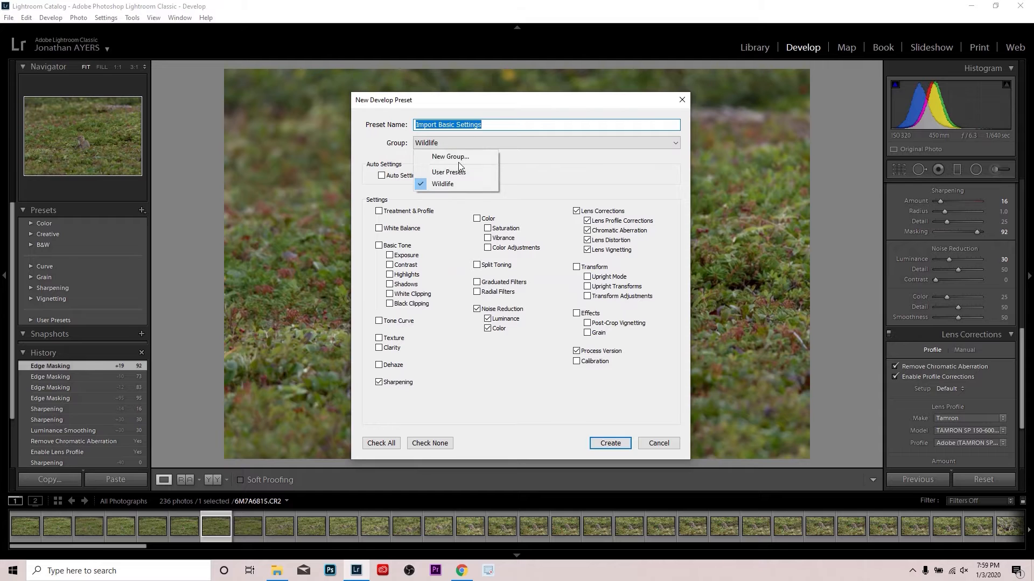
left_click(460, 186)
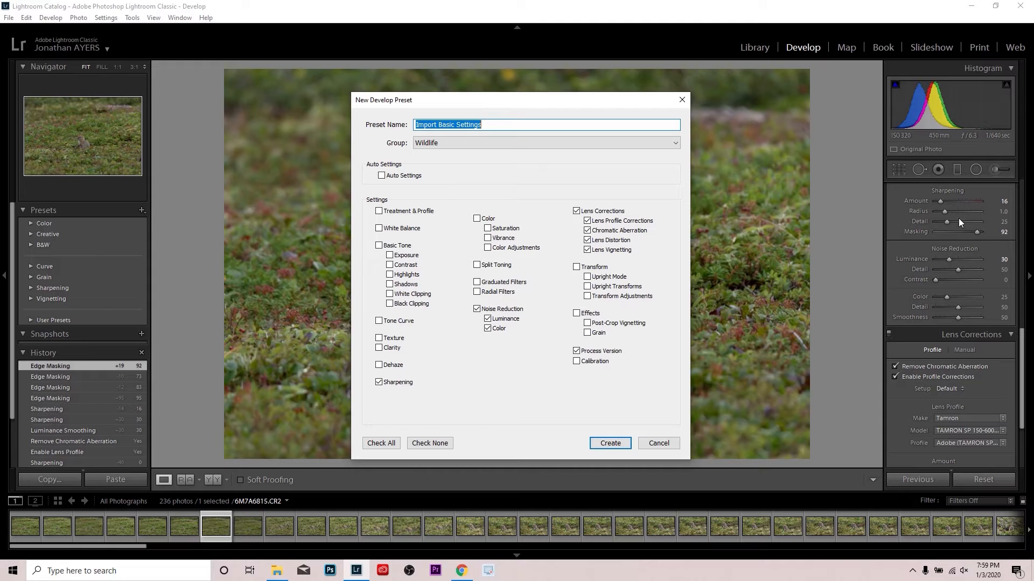
left_click(609, 445)
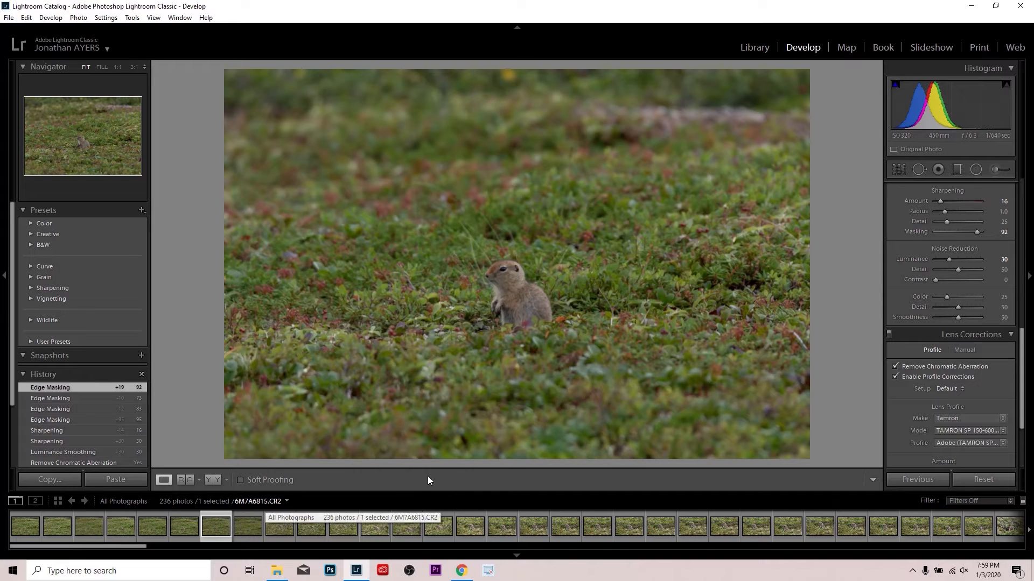
Reset the photo's develop settings and remove the photo from the catalog without deleting it from disk.
left_click(974, 479)
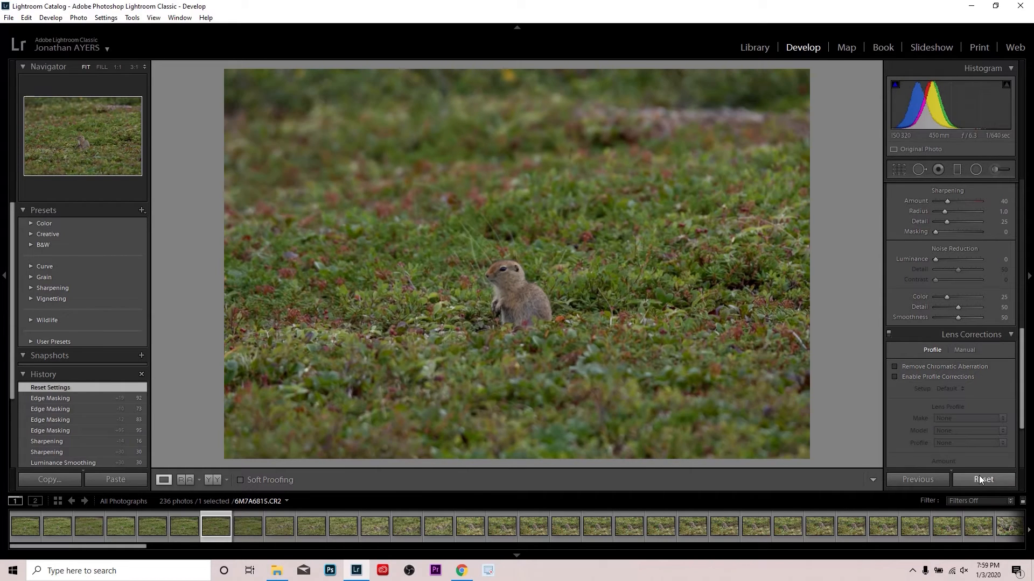
right_click(219, 533)
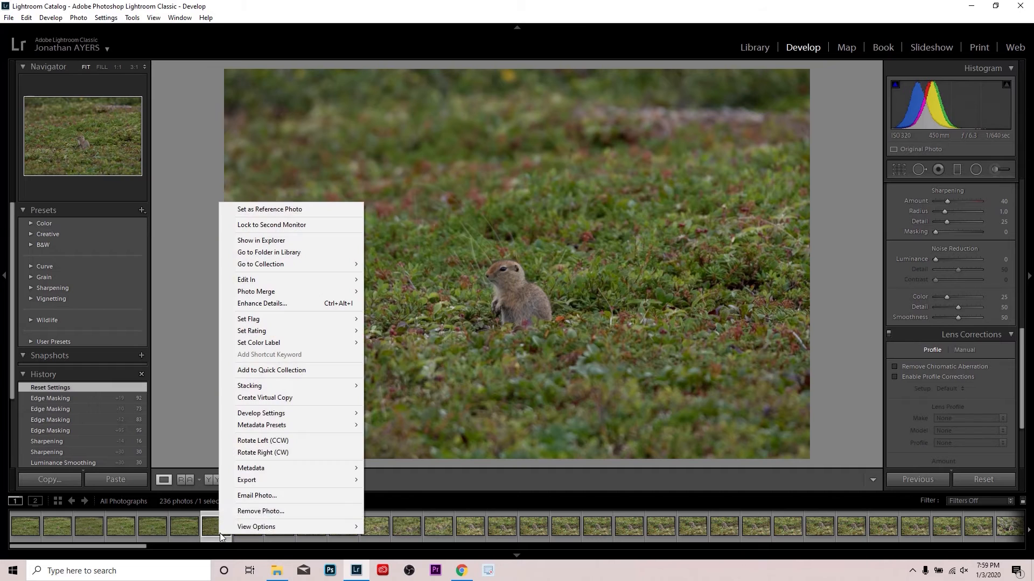
left_click(251, 513)
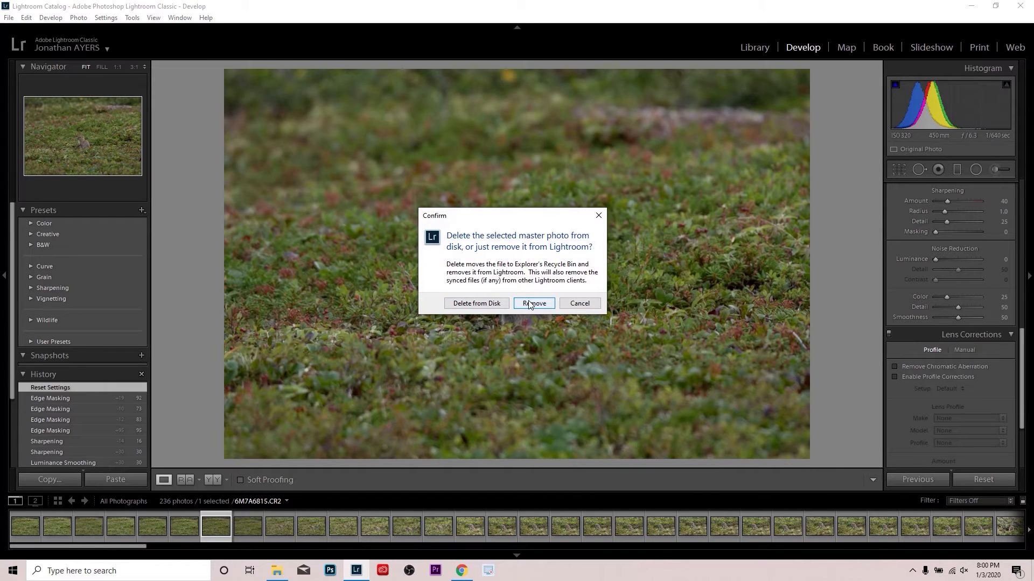
left_click(529, 304)
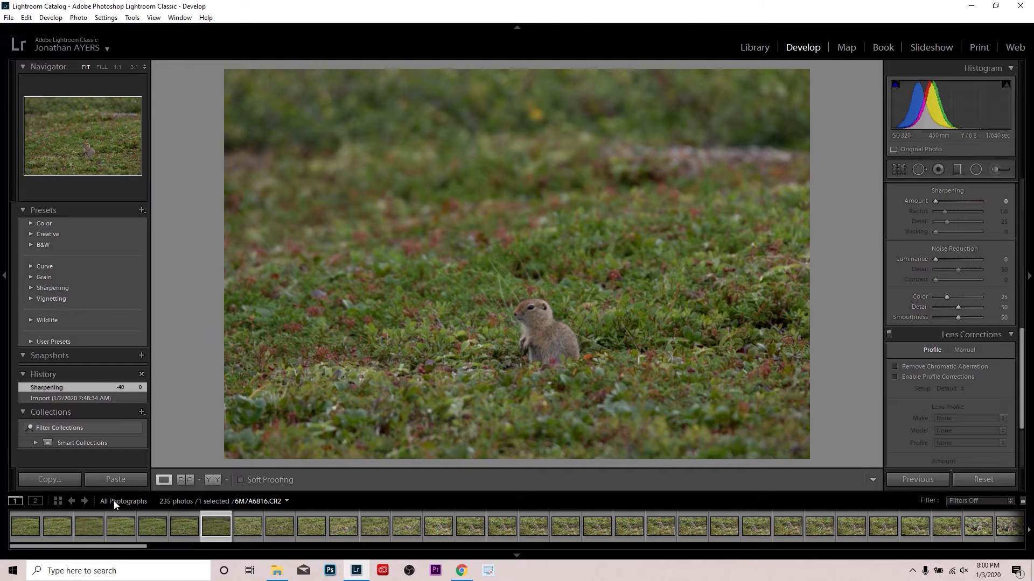
Start a photo import from the Denali State Park Hike folder with only 6M7A6815.CR2 checked.
left_click(753, 48)
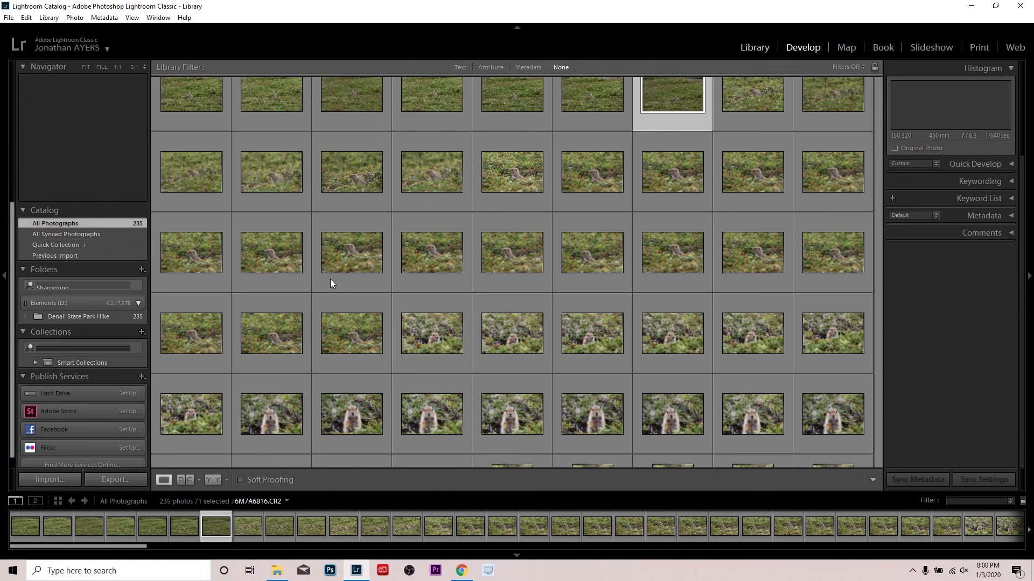
left_click(66, 477)
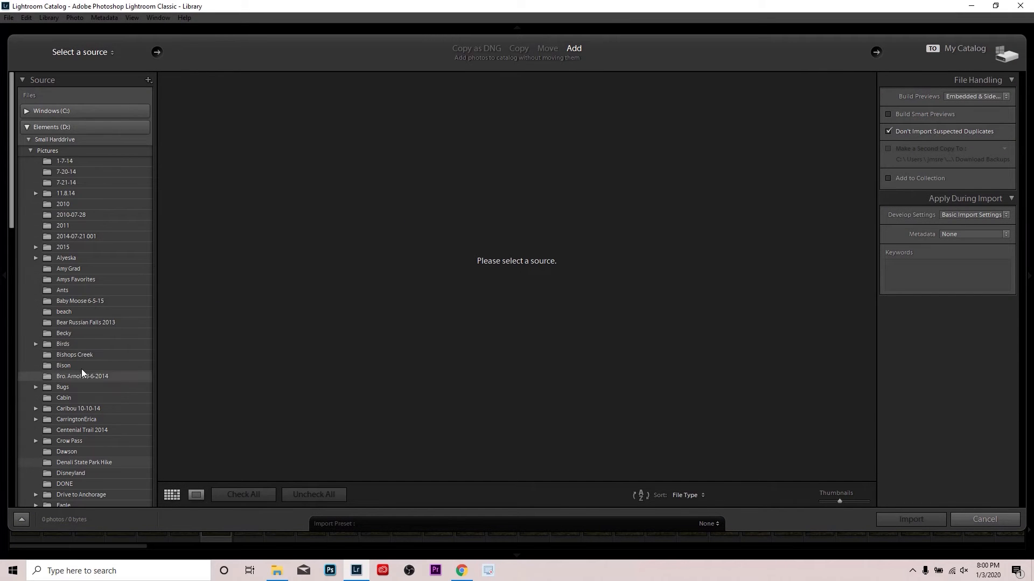
left_click(85, 462)
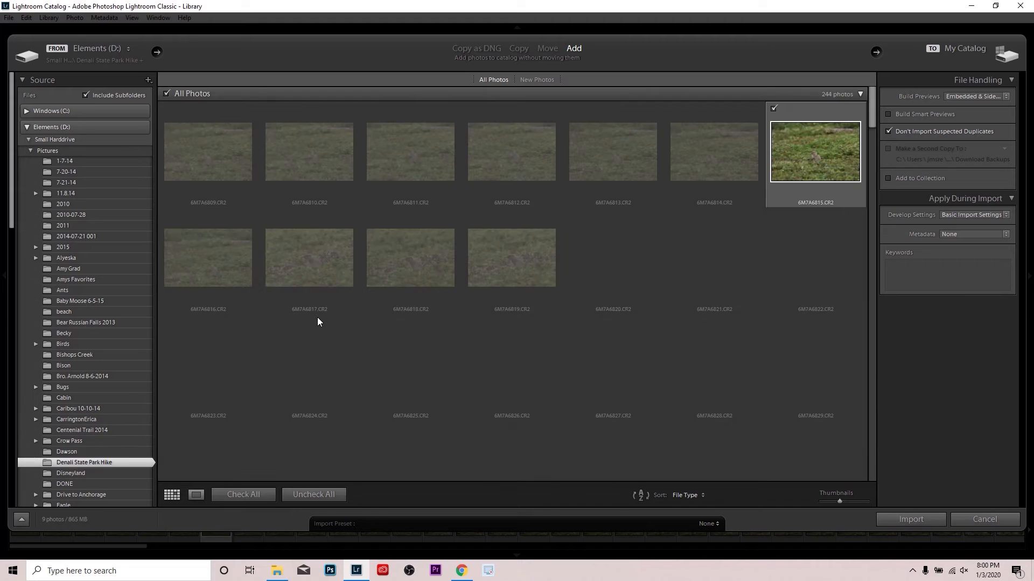
left_click(322, 497)
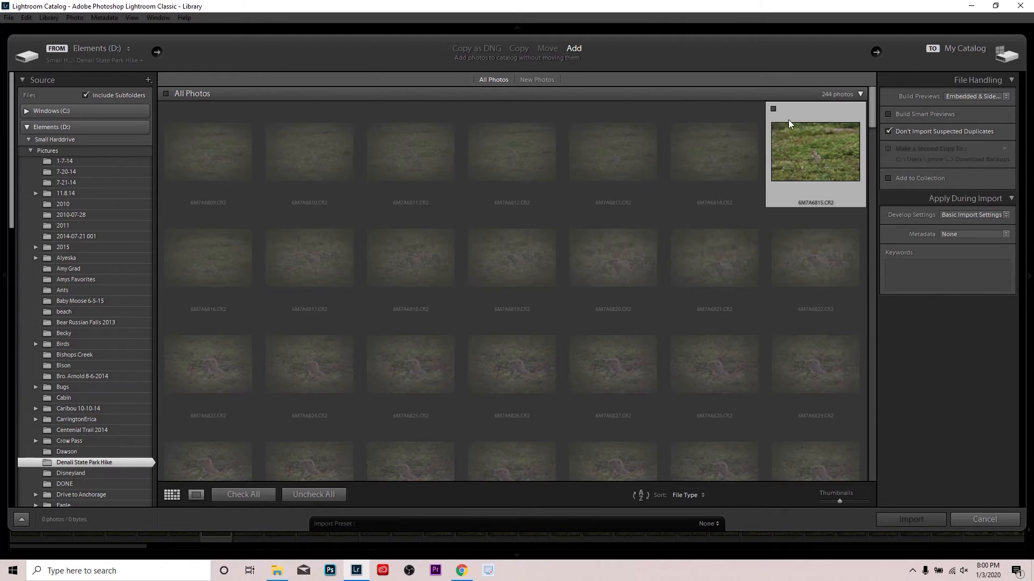
left_click(775, 109)
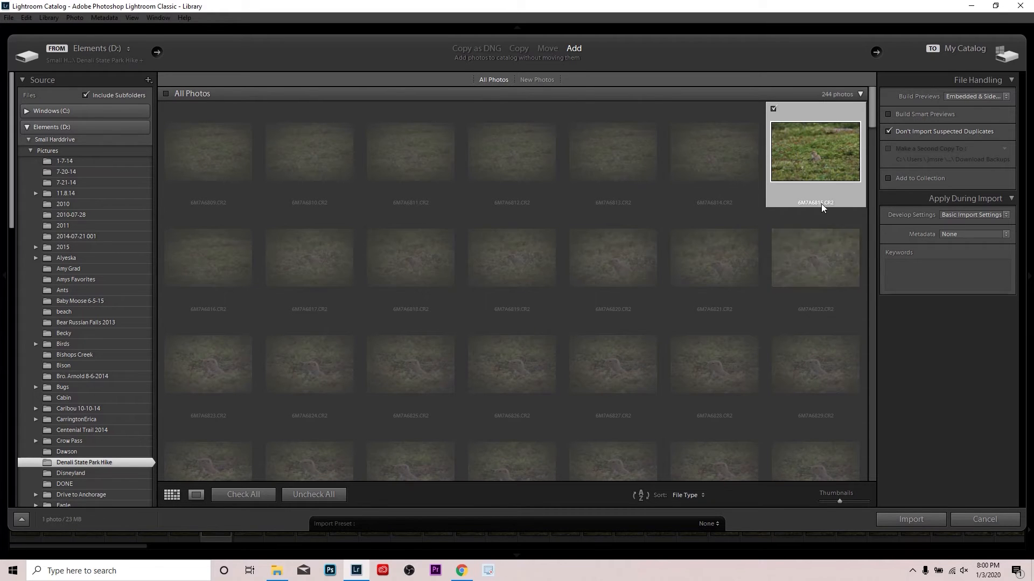
Choose the Wildlife preset "Import Basic Settings" as the develop settings and import the checked photo.
left_click(993, 215)
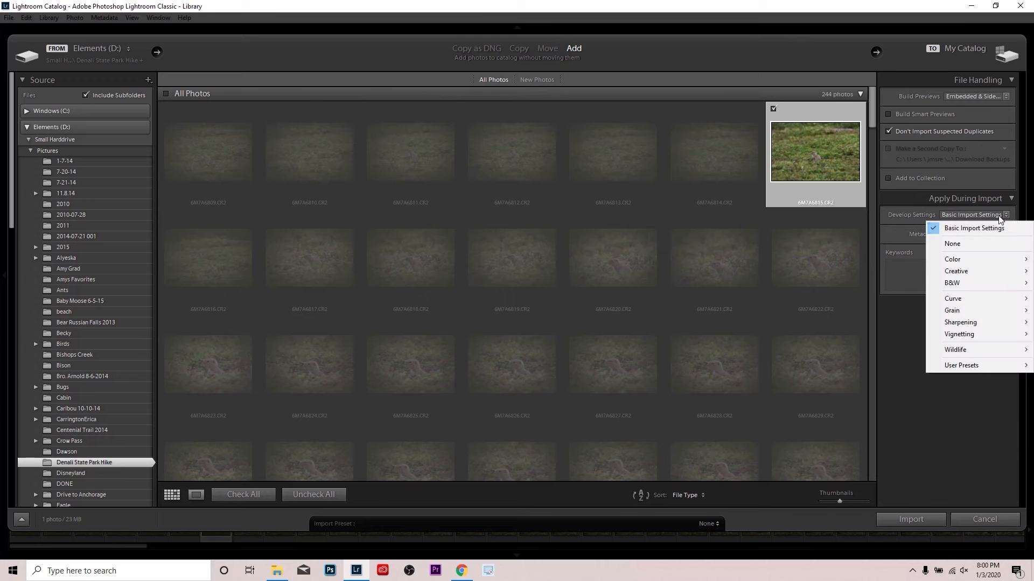
mouse_move(981, 349)
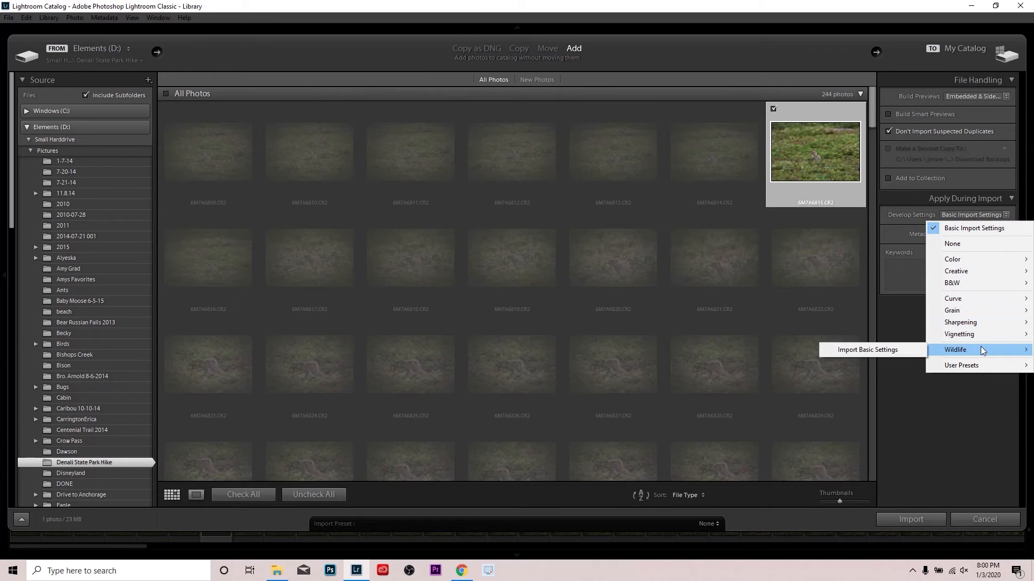
left_click(881, 351)
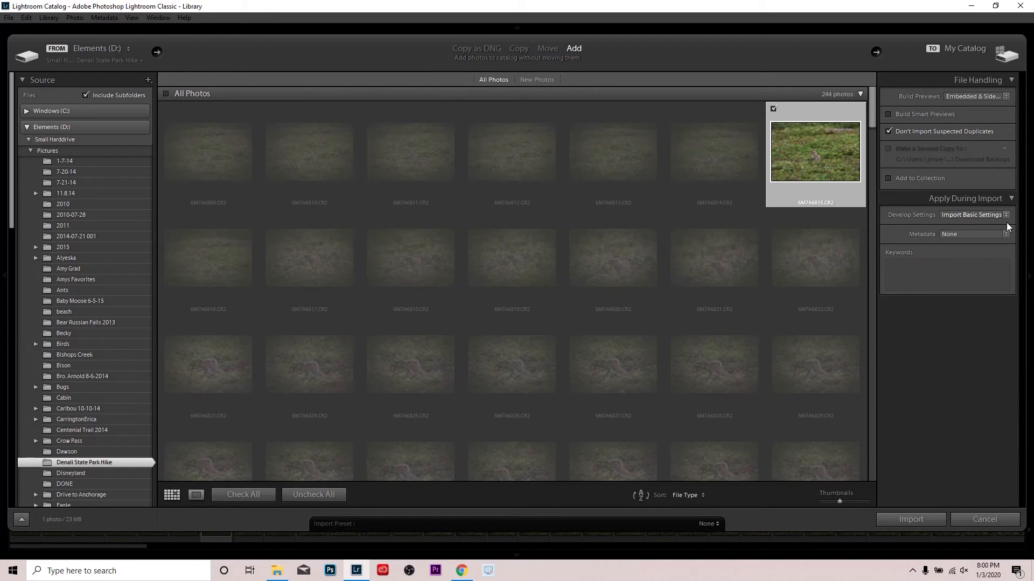
left_click(912, 519)
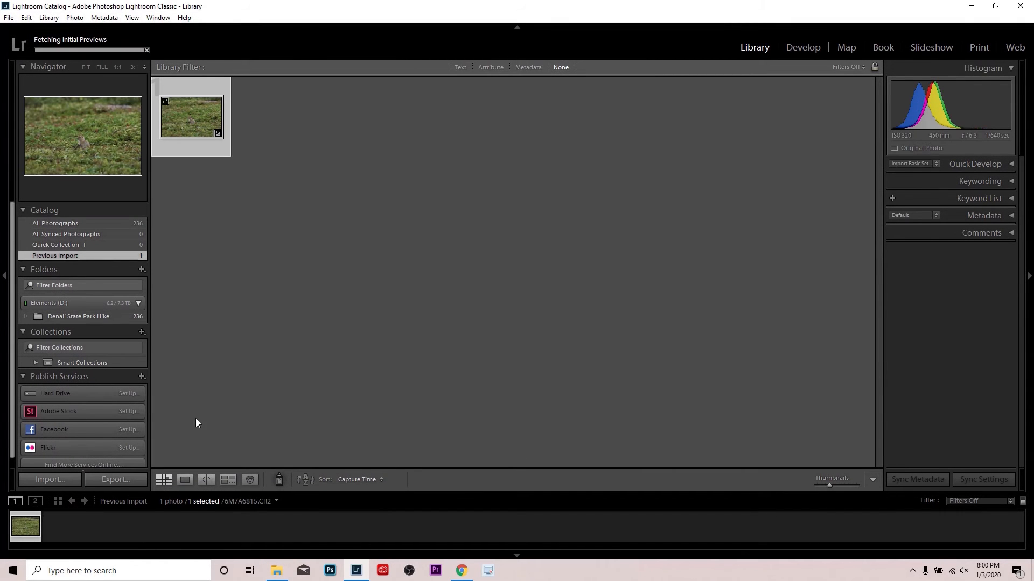
Show all photographs in the catalog and open the reimported photo for developing to check the applied settings.
left_click(220, 502)
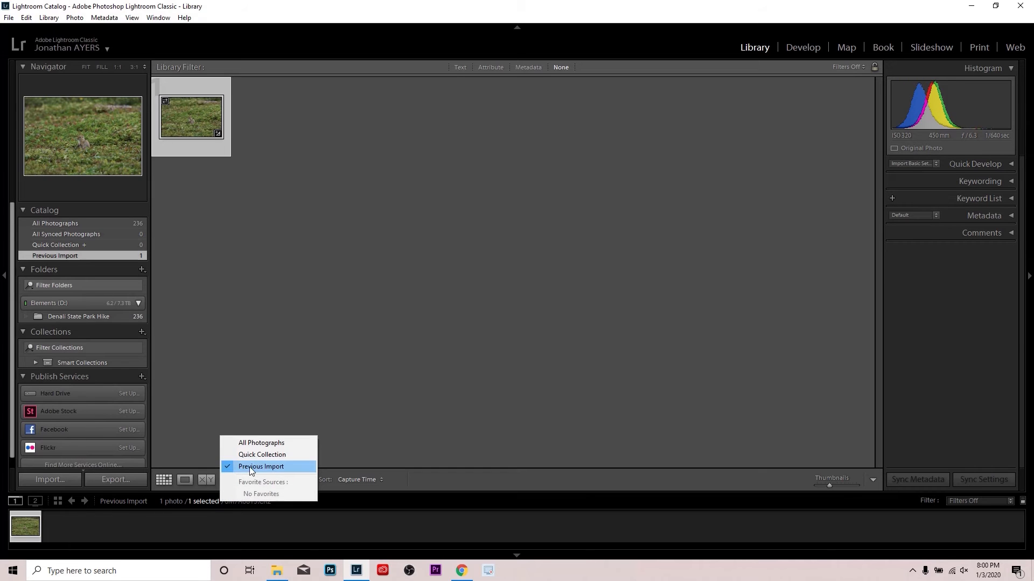
left_click(263, 444)
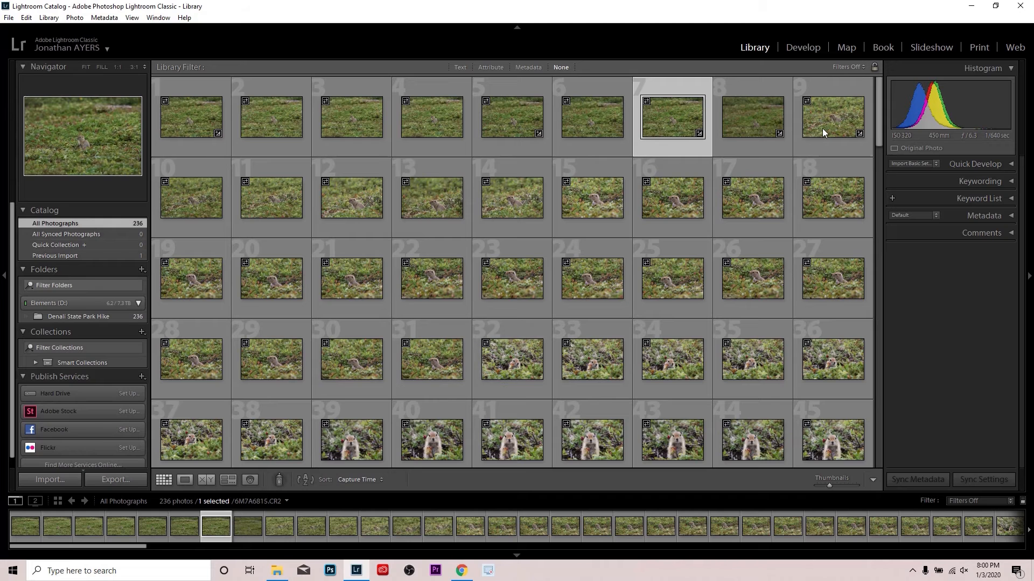
left_click(803, 50)
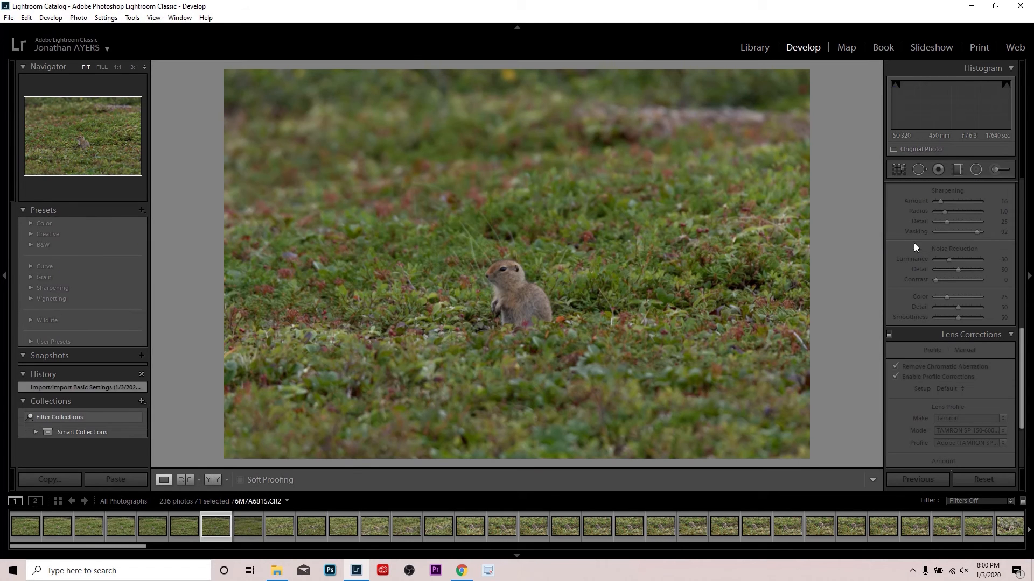